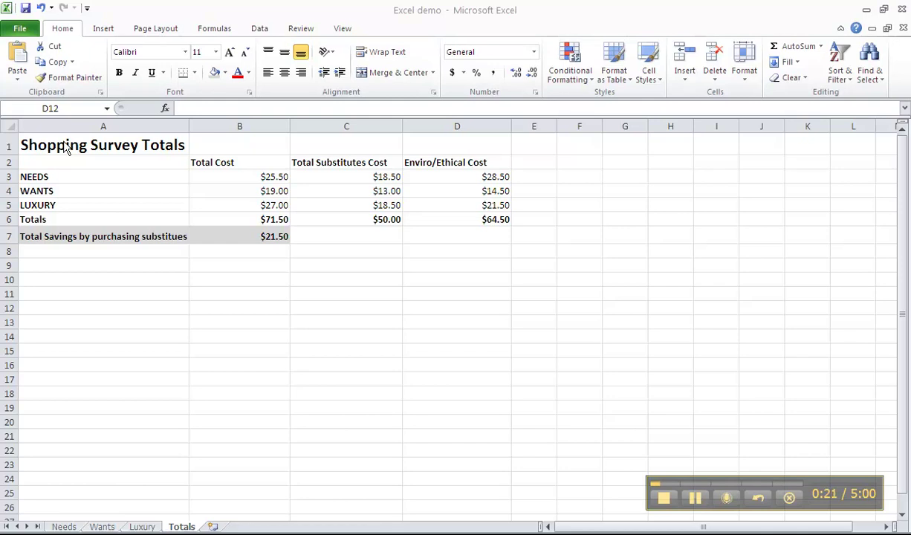
pyautogui.moveTo(66, 145); pyautogui.dragTo(539, 252)
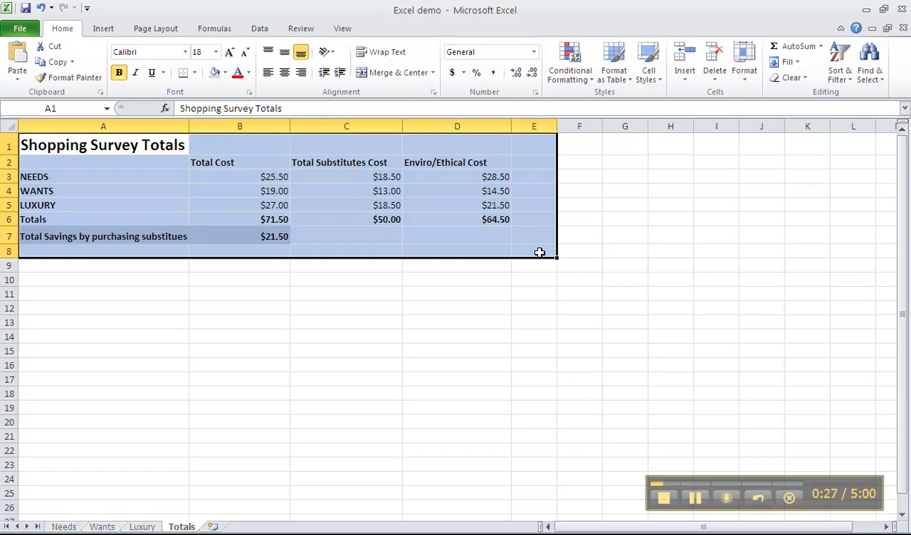
pyautogui.moveTo(246, 175); pyautogui.dragTo(421, 219)
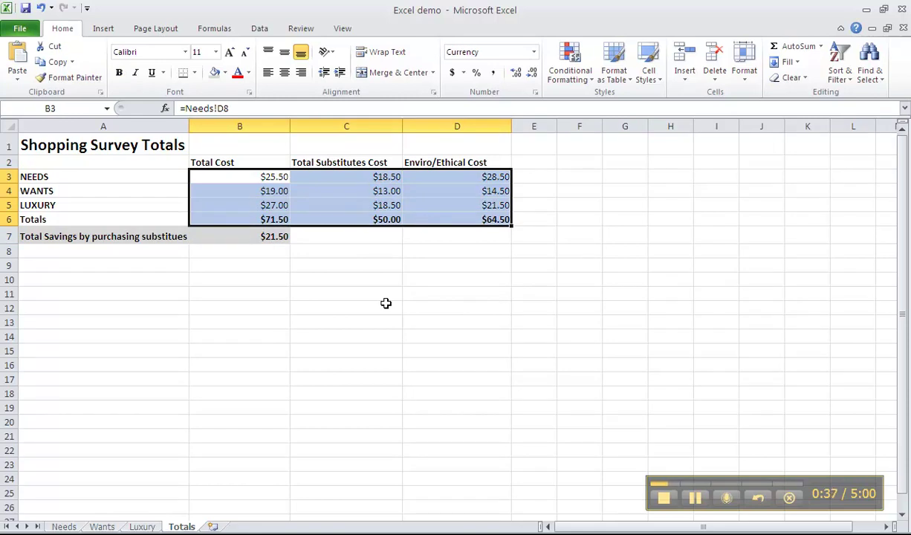
pyautogui.click(376, 325)
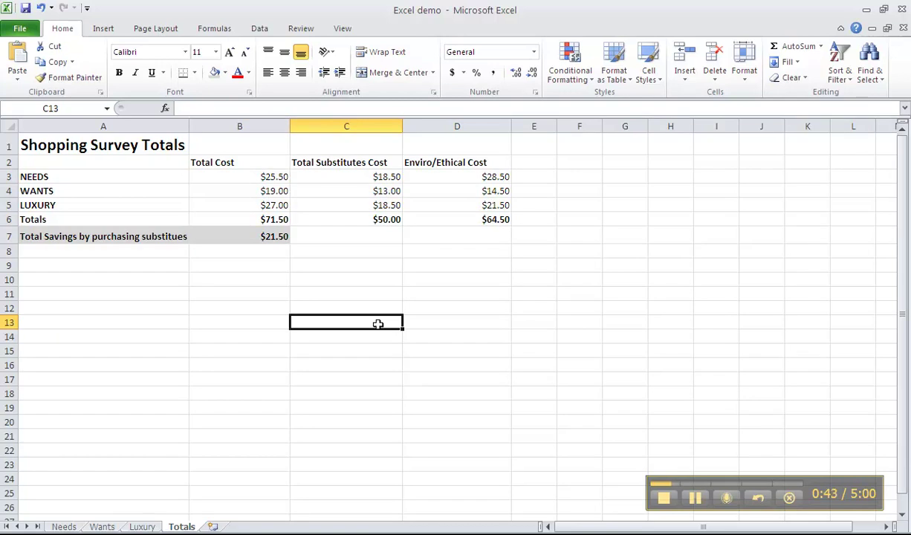
# Step: Insert a 3-D clustered column chart from the survey table in A2:D6, including its row and column headings
pyautogui.click(92, 164)
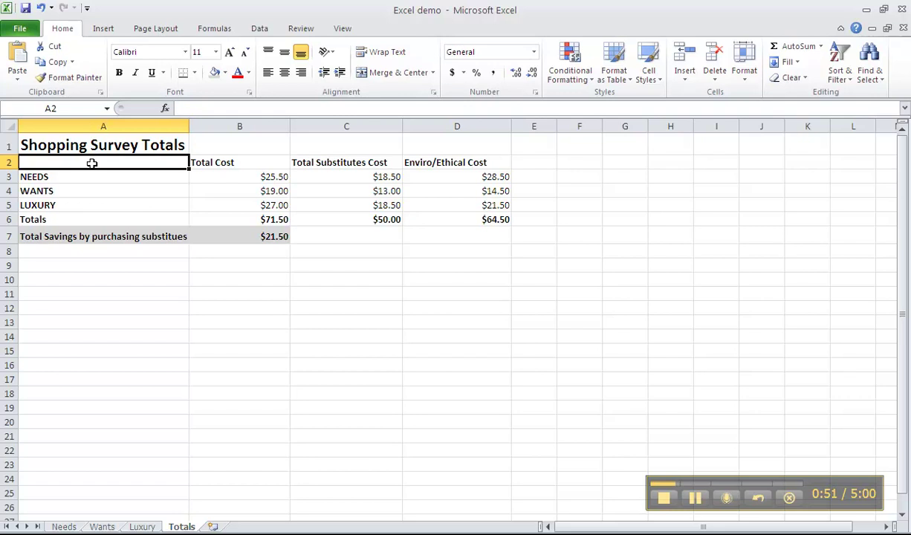
pyautogui.moveTo(92, 163); pyautogui.dragTo(462, 221)
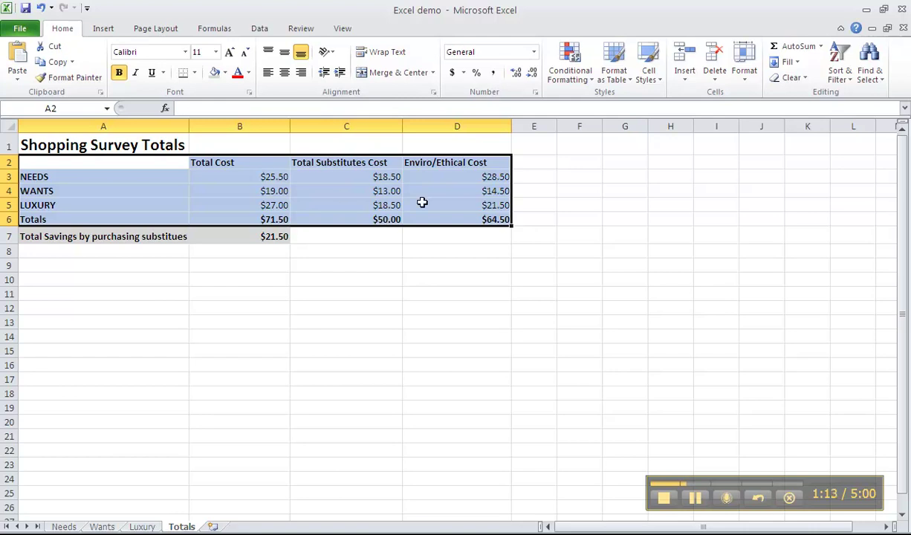
pyautogui.click(103, 29)
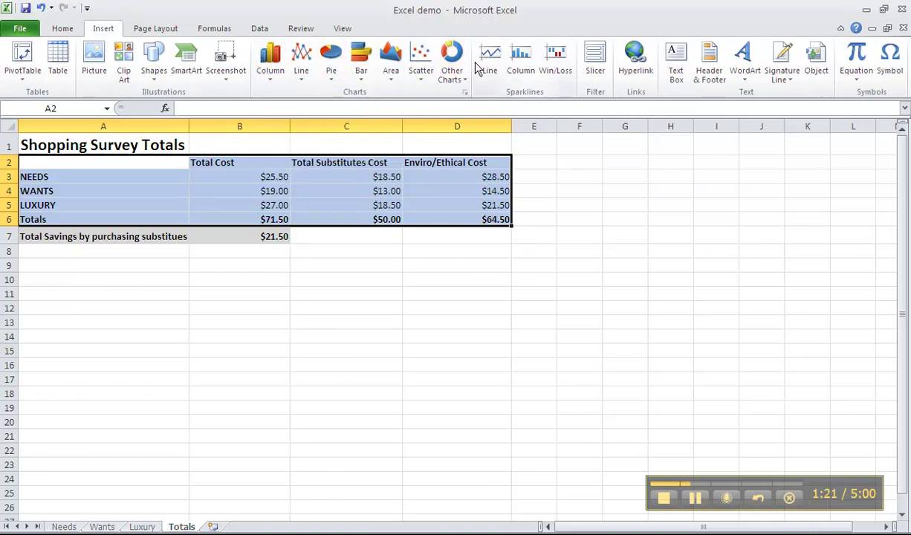
pyautogui.click(273, 82)
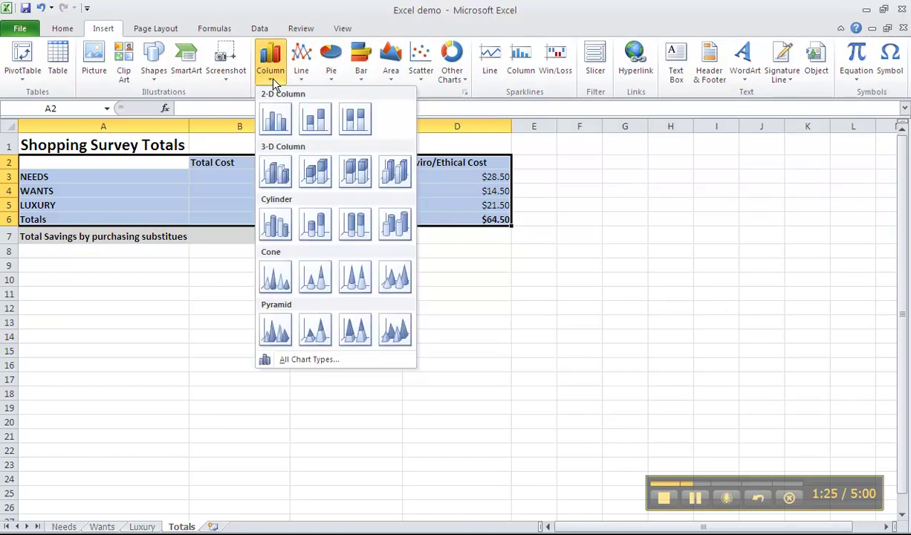
pyautogui.click(276, 175)
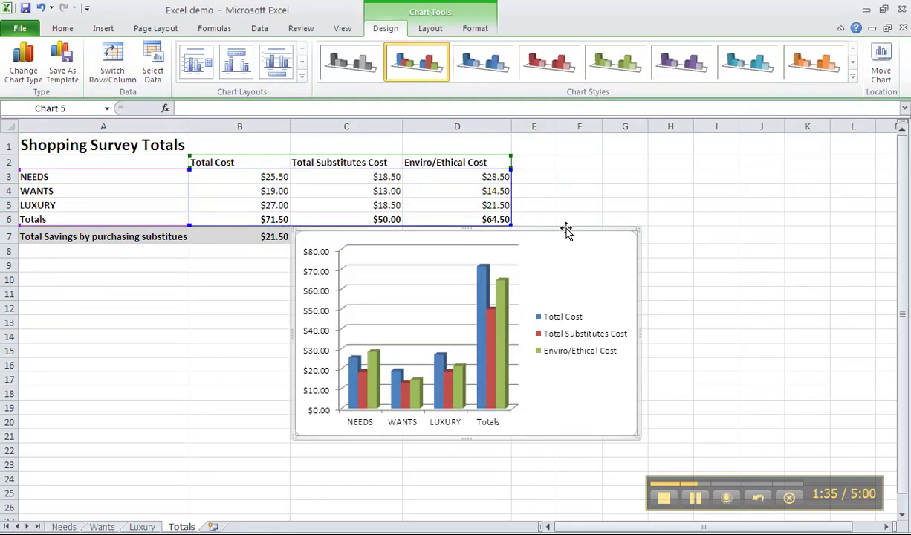
# Step: Move the column chart below the survey table and enlarge it to span about rows 8 to 26
pyautogui.moveTo(566, 230); pyautogui.dragTo(520, 265)
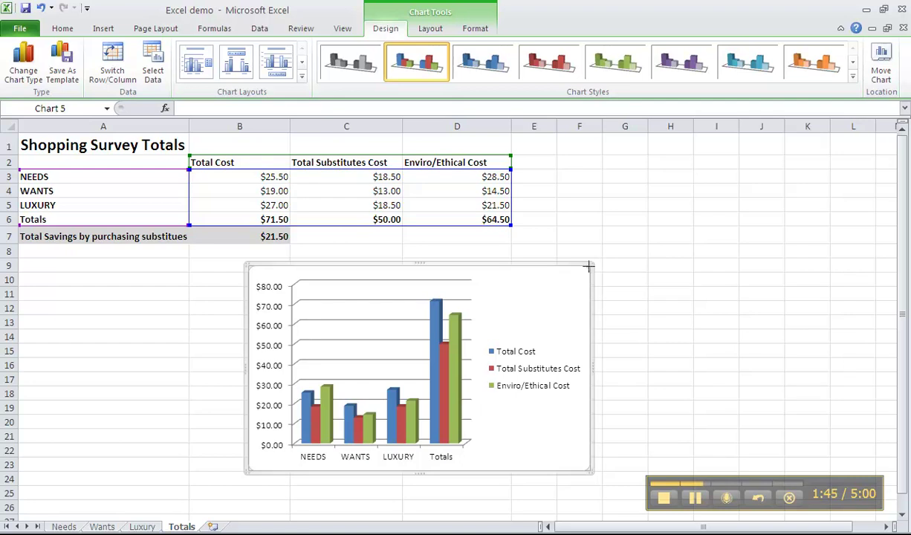
pyautogui.moveTo(588, 266)
pyautogui.mouseDown()
pyautogui.moveTo(655, 214)
pyautogui.moveTo(584, 298)
pyautogui.moveTo(578, 275)
pyautogui.mouseUp()
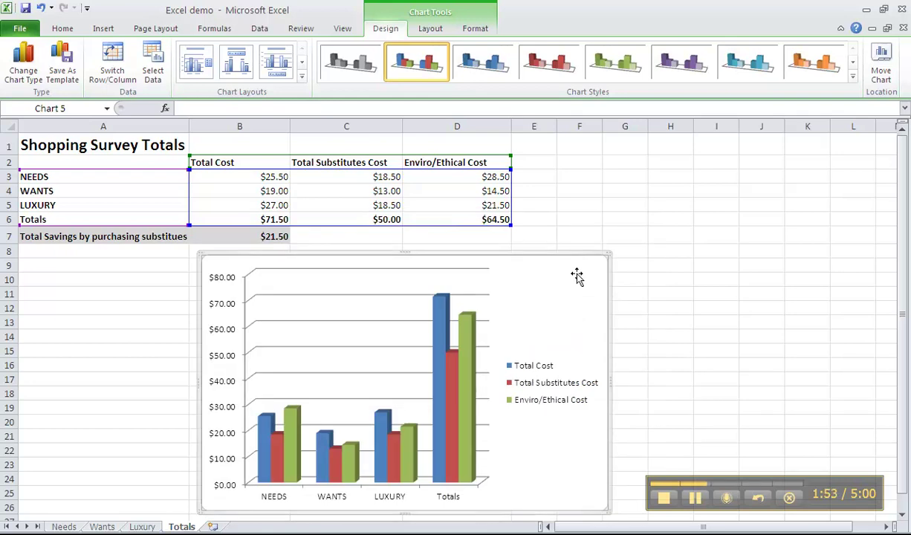
pyautogui.moveTo(263, 473)
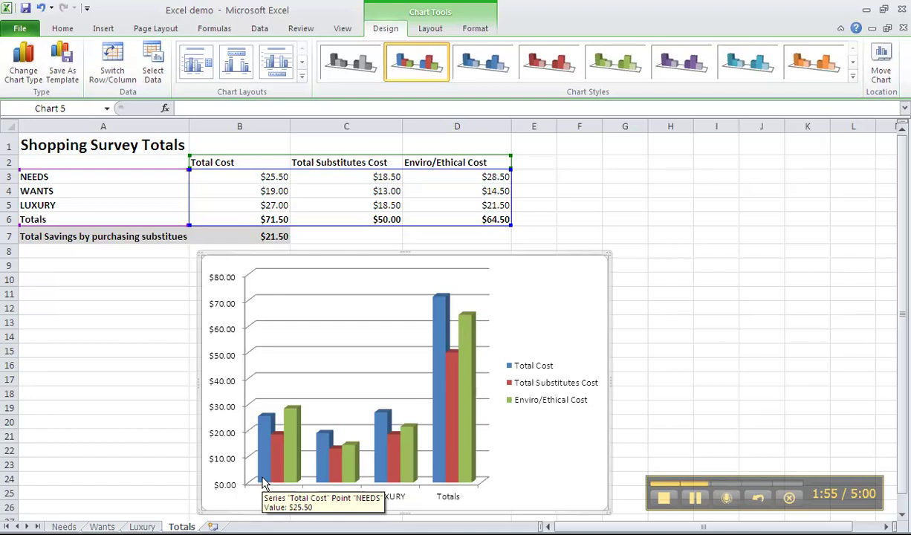
pyautogui.moveTo(283, 441)
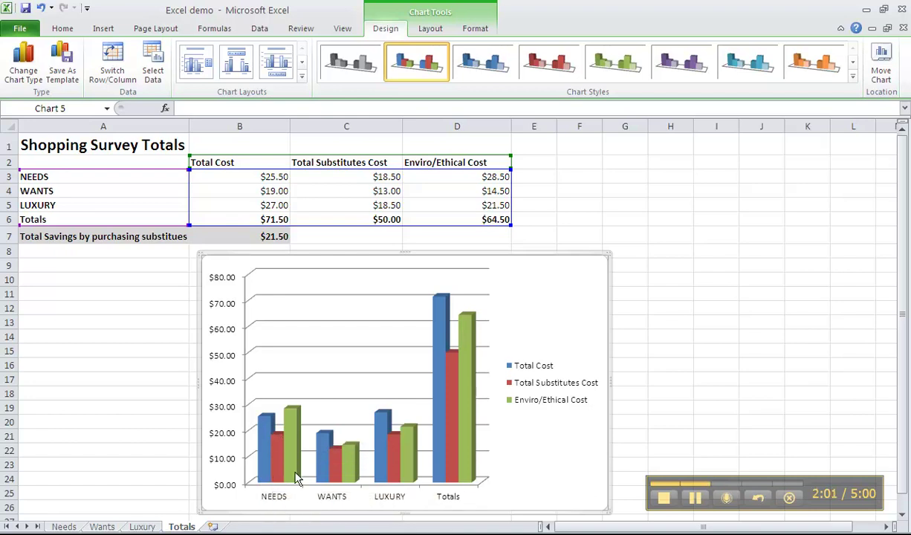
pyautogui.moveTo(299, 469)
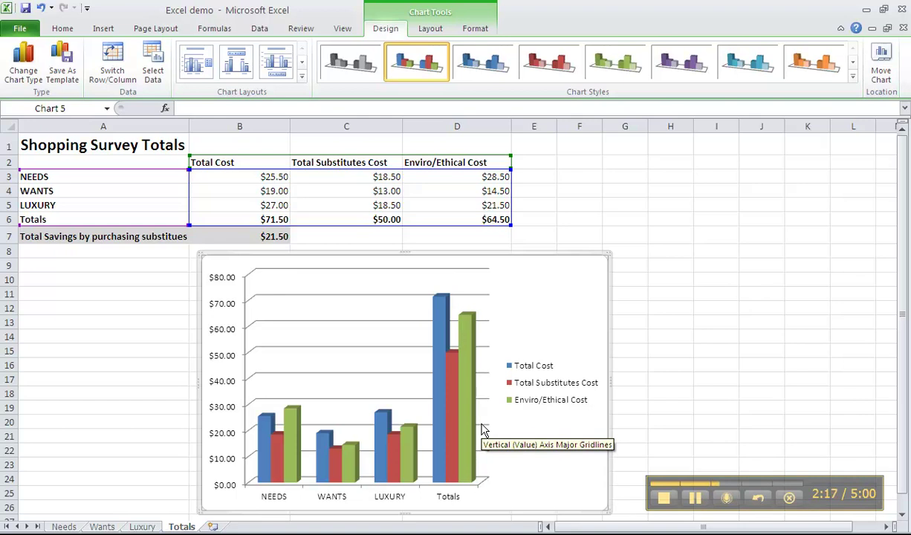
pyautogui.click(671, 235)
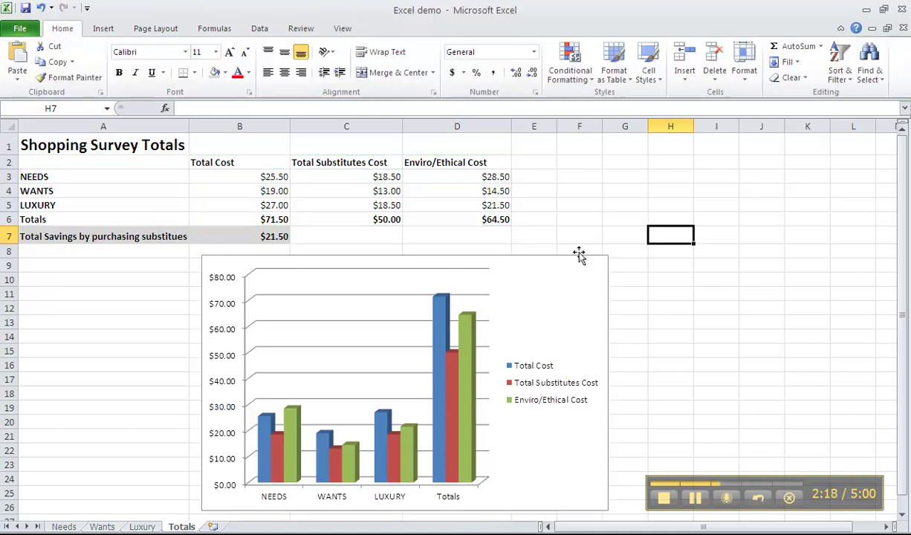
# Step: Add a title above the chart reading "Shopping Survey - " followed by the survey owner's name
pyautogui.click(572, 259)
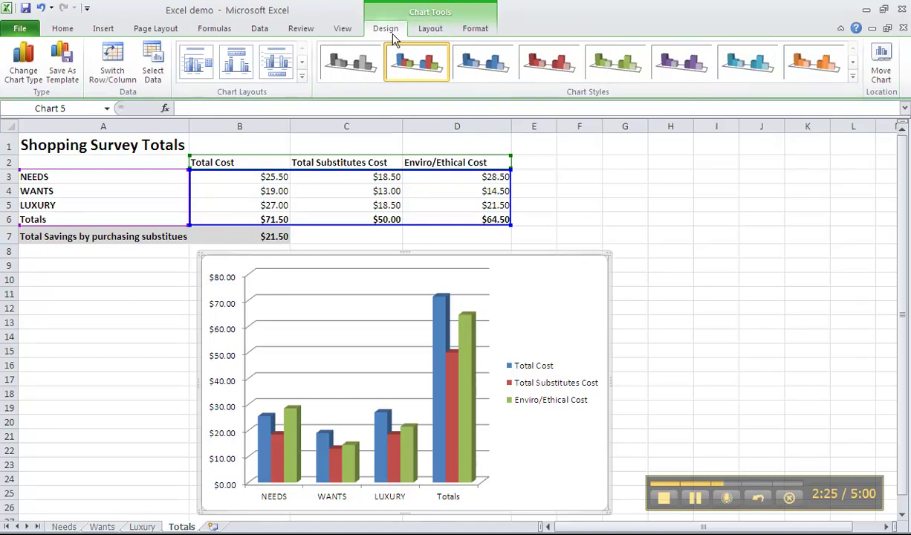
pyautogui.click(431, 29)
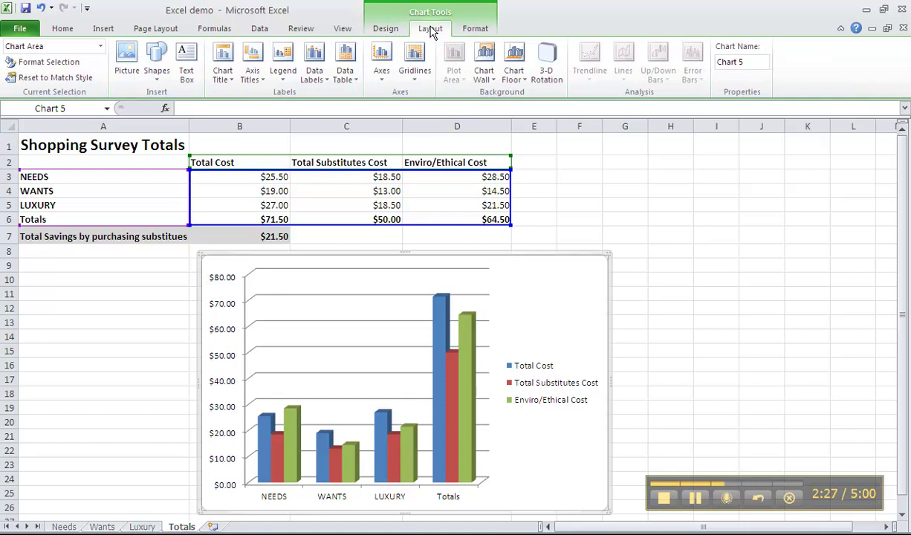
pyautogui.click(227, 79)
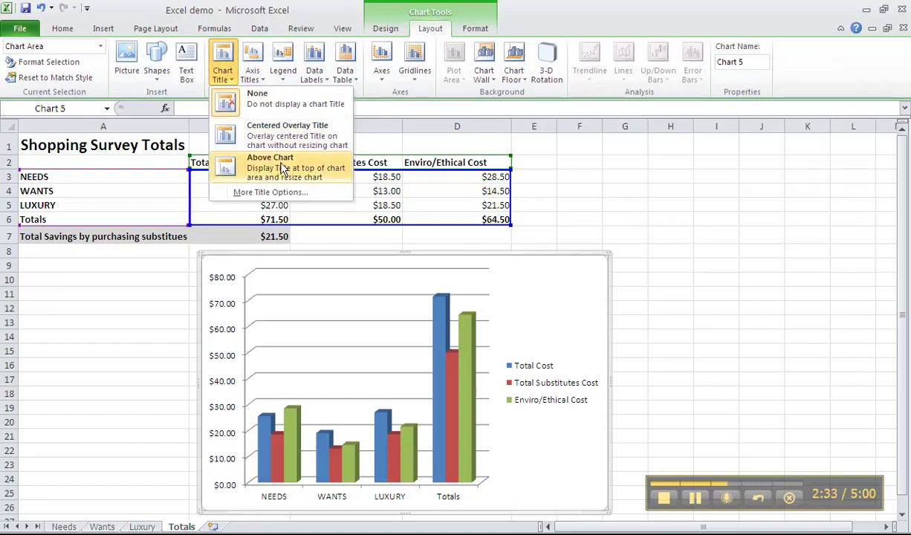
pyautogui.click(283, 168)
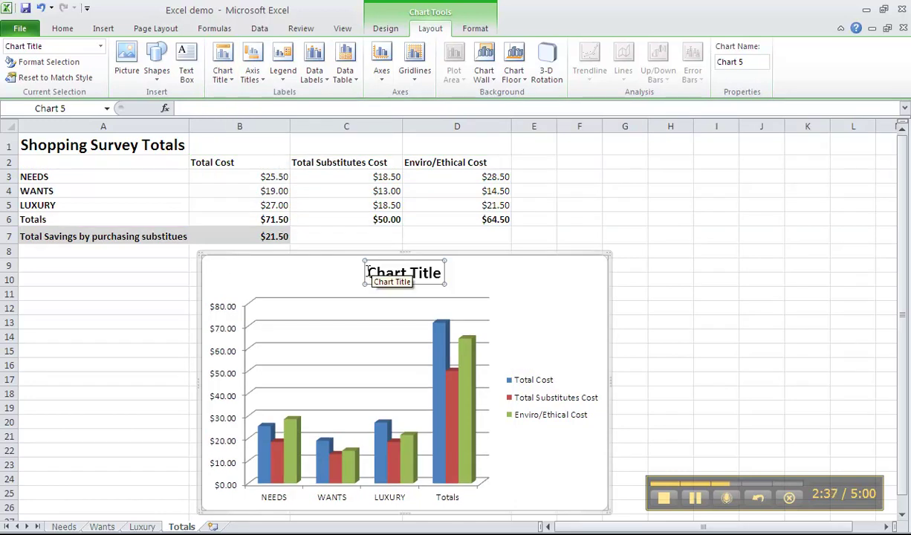
pyautogui.moveTo(367, 273); pyautogui.dragTo(442, 276)
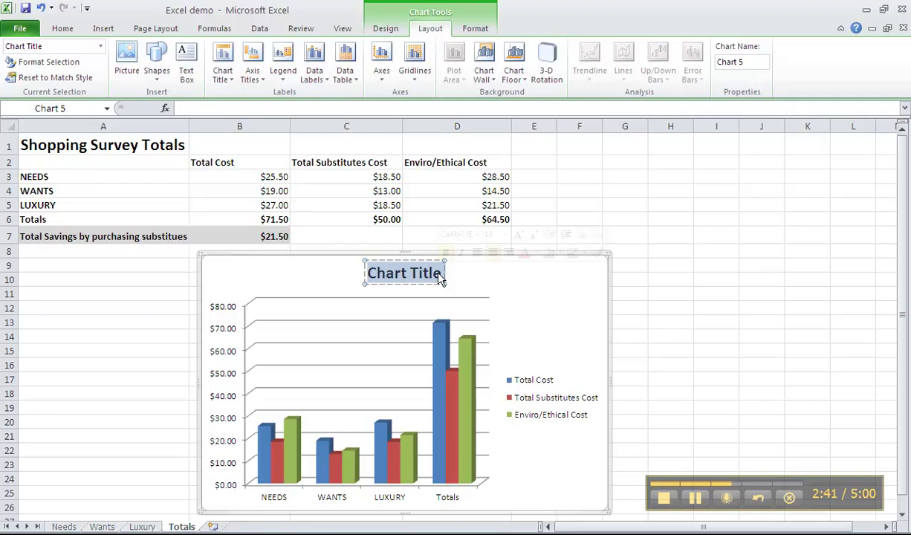
pyautogui.write('Shopp')
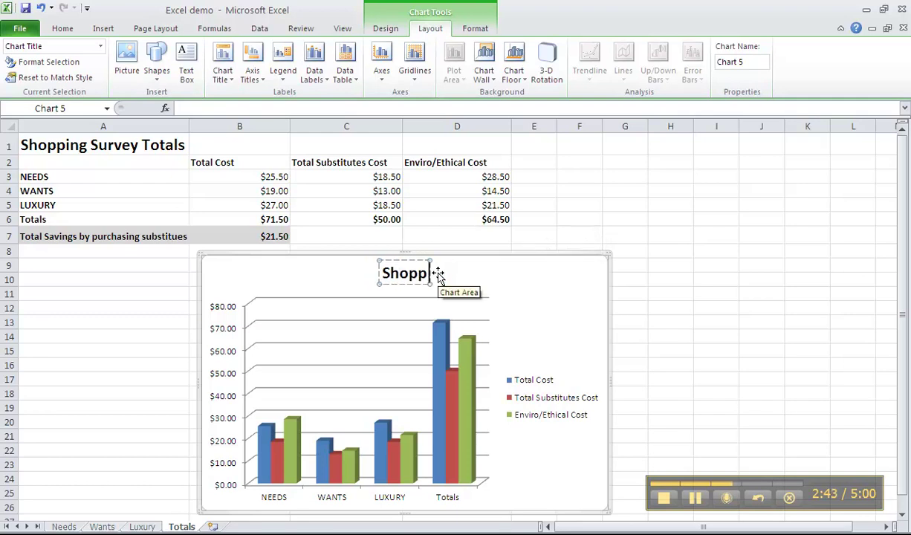
pyautogui.write('ing Surve')
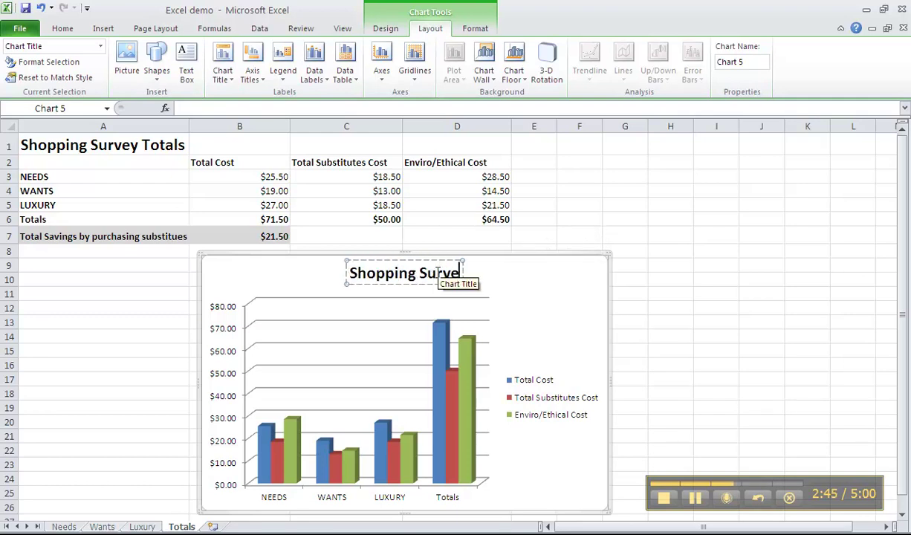
pyautogui.write('y - Mr E')
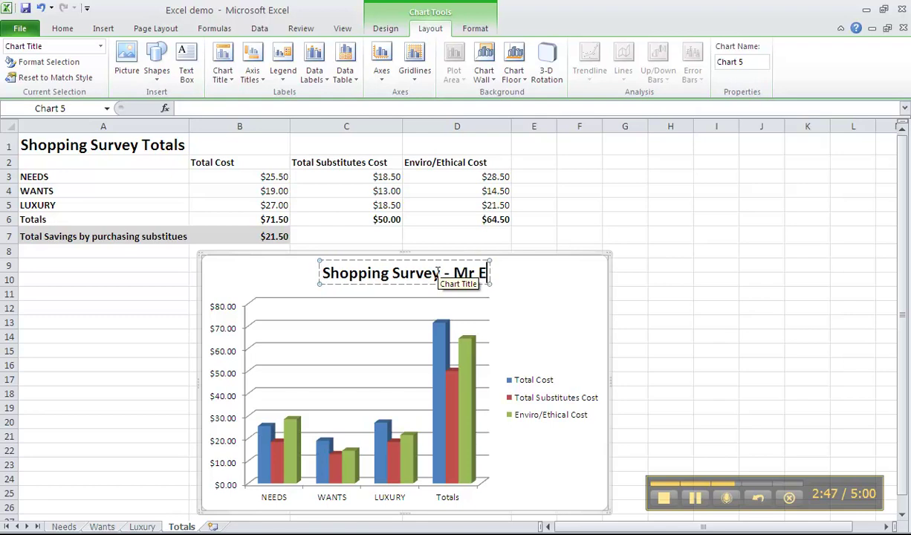
pyautogui.write('dmondson')
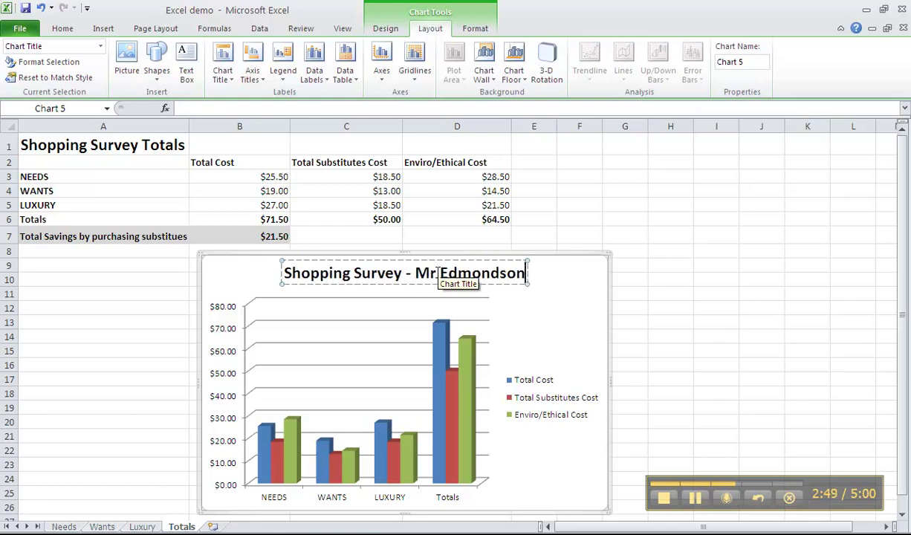
pyautogui.press('Escape')
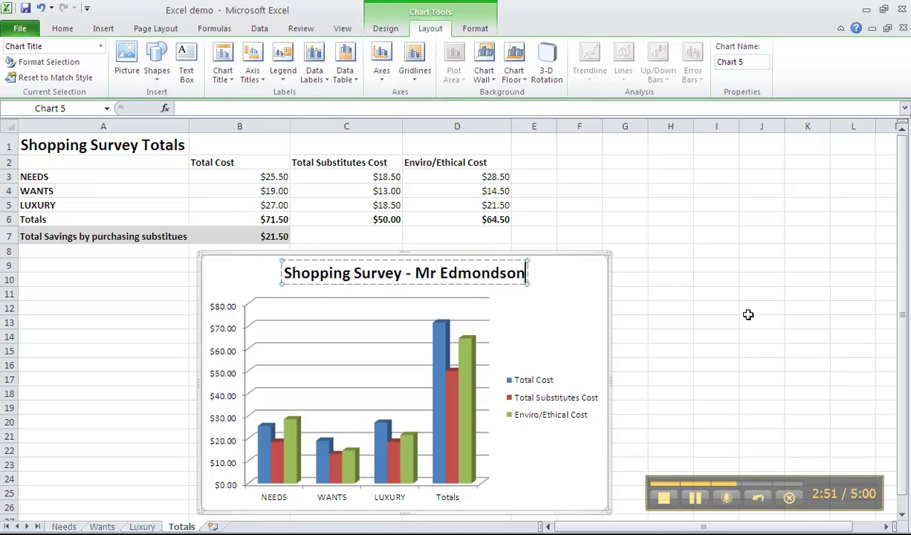
pyautogui.click(696, 502)
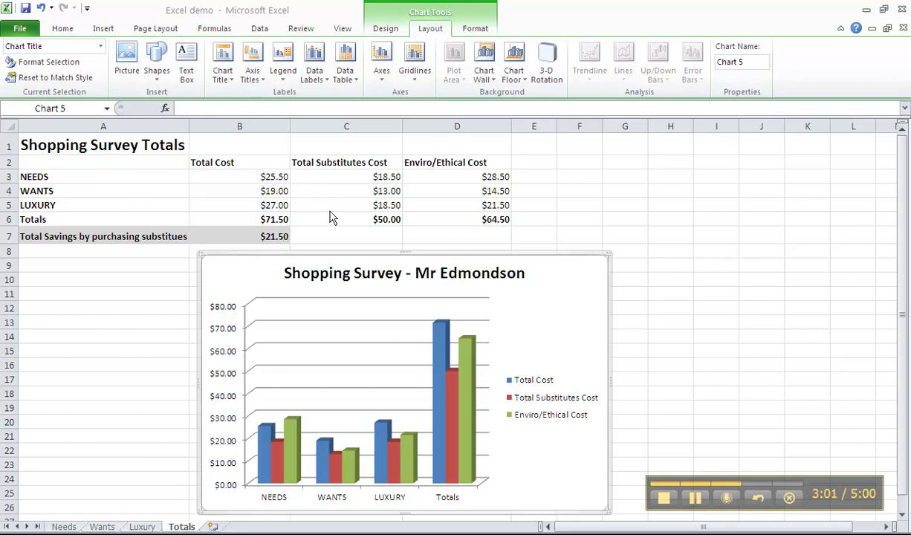
# Step: Add a title below the chart's horizontal axis and set its text to "Type"
pyautogui.click(261, 82)
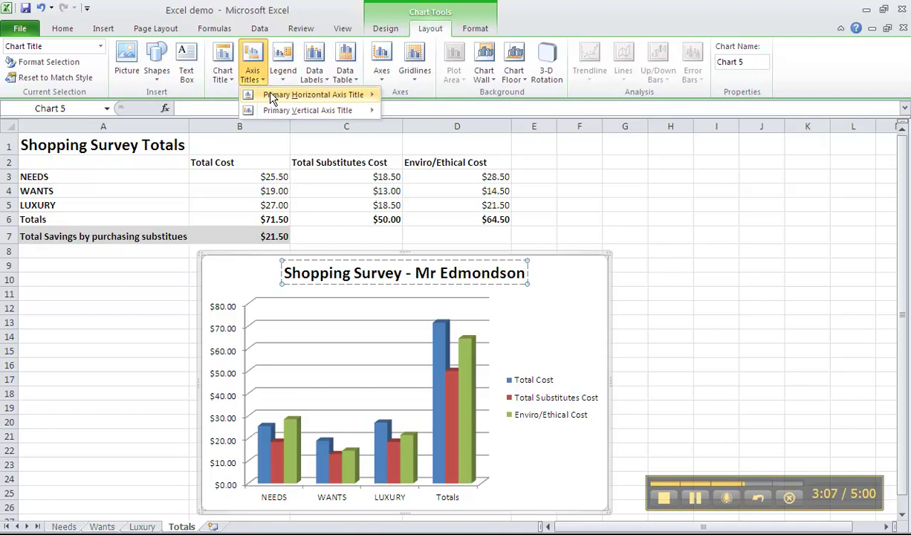
pyautogui.moveTo(274, 97)
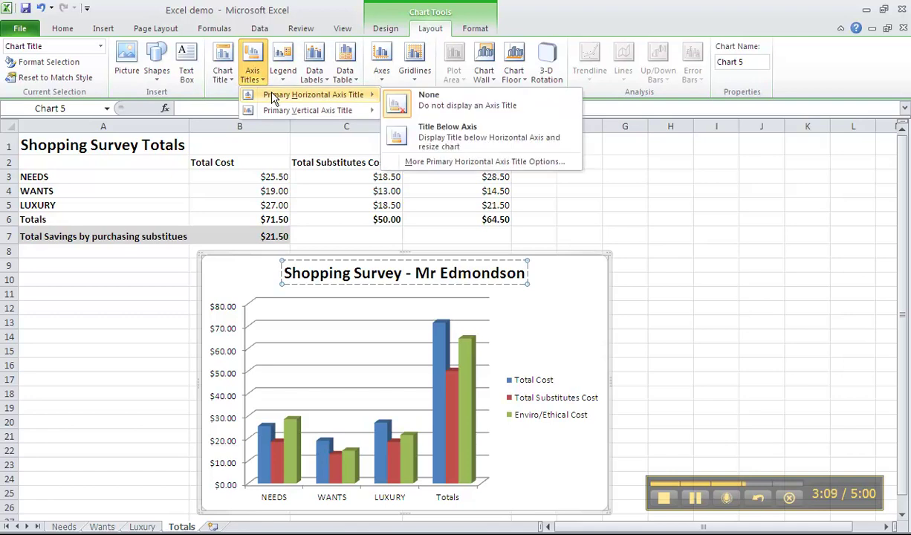
pyautogui.click(443, 139)
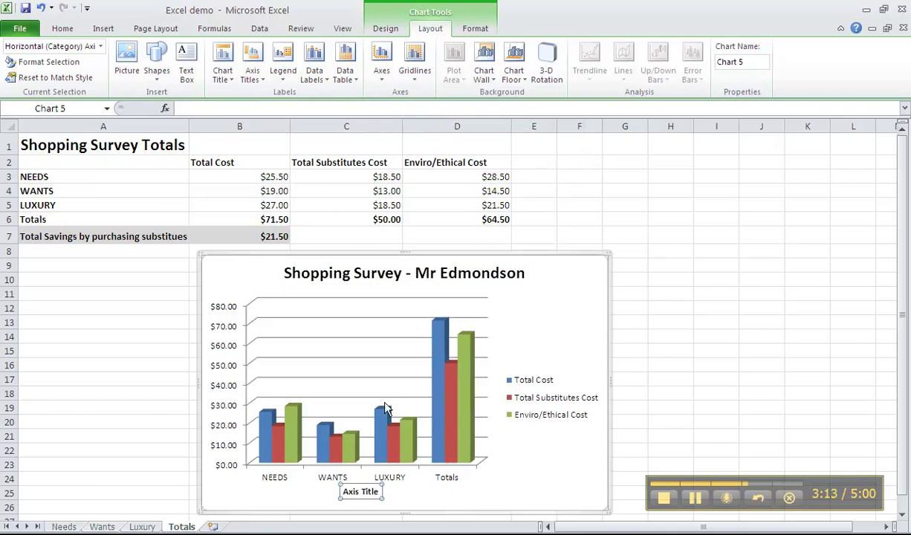
pyautogui.moveTo(344, 493); pyautogui.dragTo(381, 496)
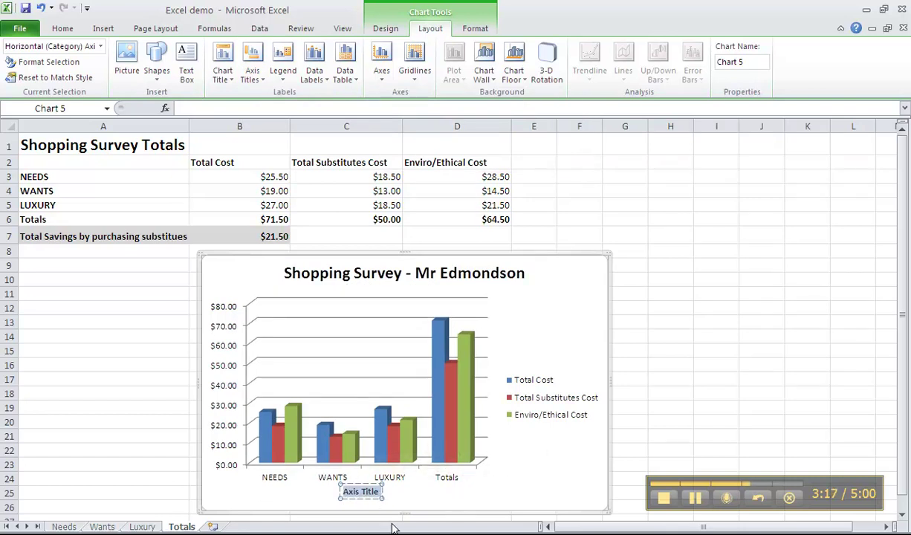
pyautogui.write('Type')
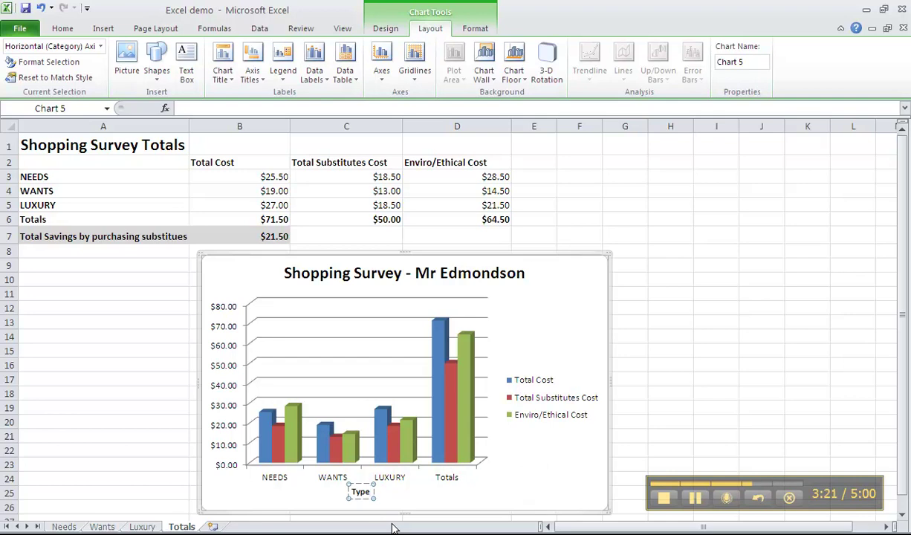
pyautogui.hscroll(3, 394, 529)
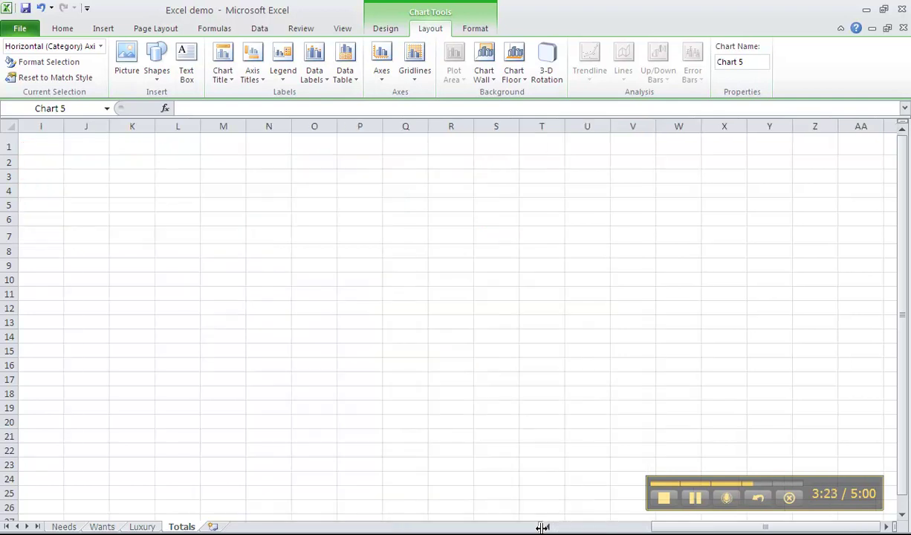
pyautogui.click(565, 529)
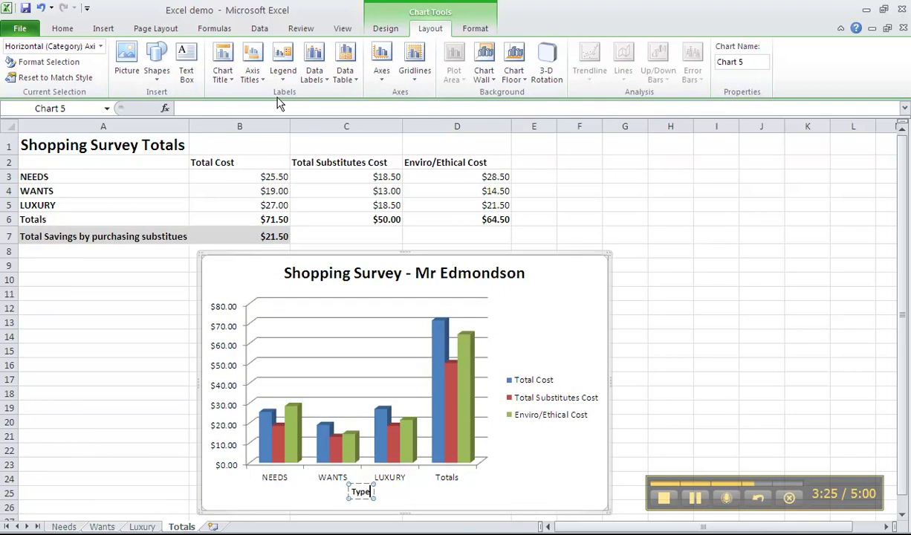
# Step: Add a rotated title to the chart's primary vertical axis
pyautogui.click(261, 80)
pyautogui.moveTo(276, 111)
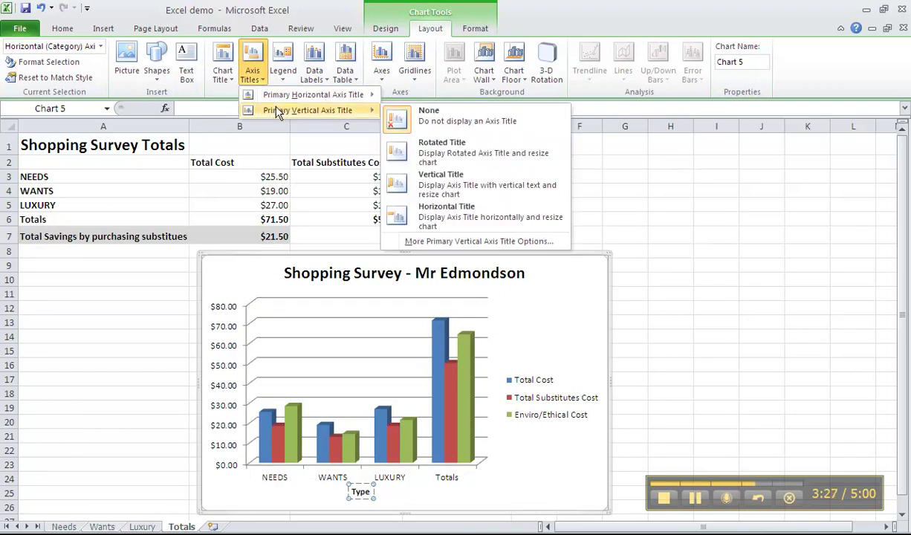
pyautogui.click(437, 154)
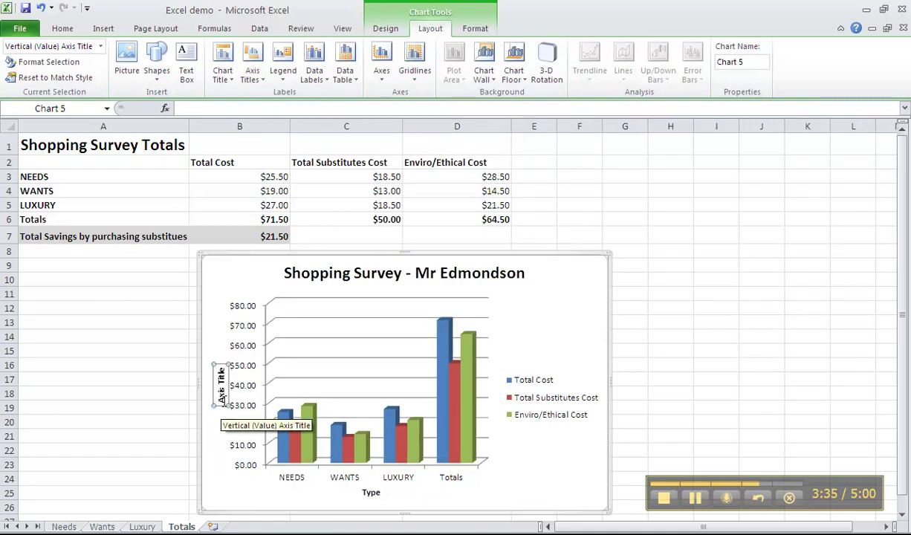
pyautogui.hotkey('alt', 'Tab')
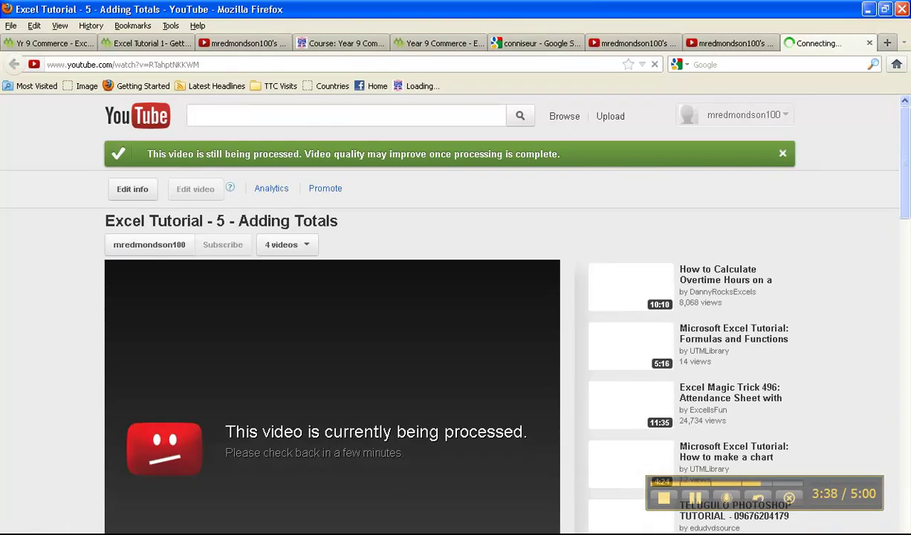
pyautogui.hotkey('alt', 'Tab')
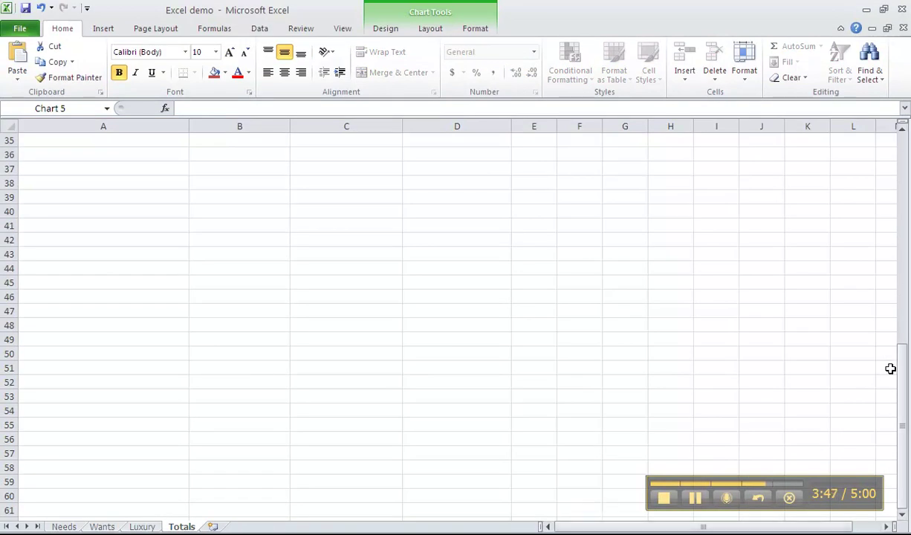
pyautogui.moveTo(902, 374); pyautogui.dragTo(903, 143)
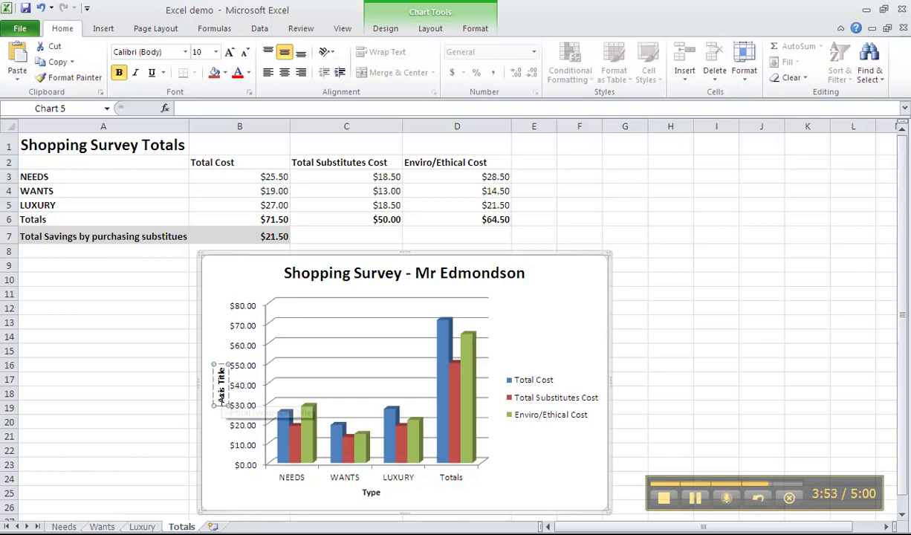
# Step: Replace the vertical axis title's placeholder text with "Cost" and deselect the chart
pyautogui.moveTo(222, 402); pyautogui.dragTo(212, 364)
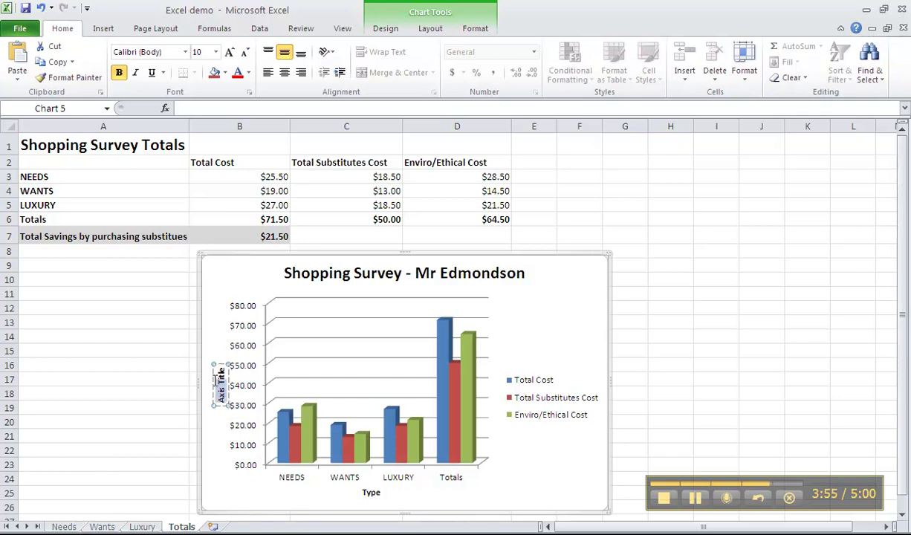
pyautogui.press('BackSpace')
pyautogui.write('Cost')
pyautogui.click(680, 322)
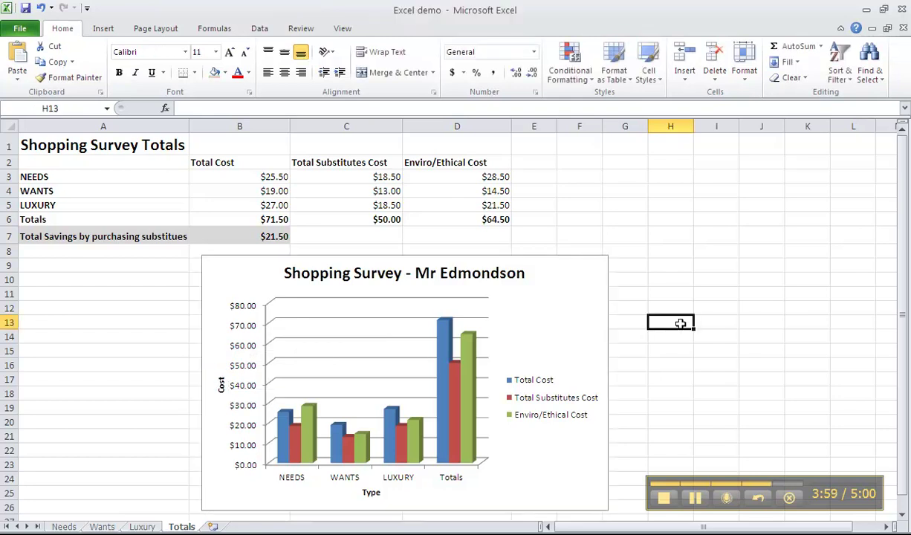
# Step: Move the chart directly below row 7 at the left edge of column A, enlarge it to reach into column D, and deselect it
pyautogui.click(582, 298)
pyautogui.moveTo(583, 298); pyautogui.dragTo(567, 291)
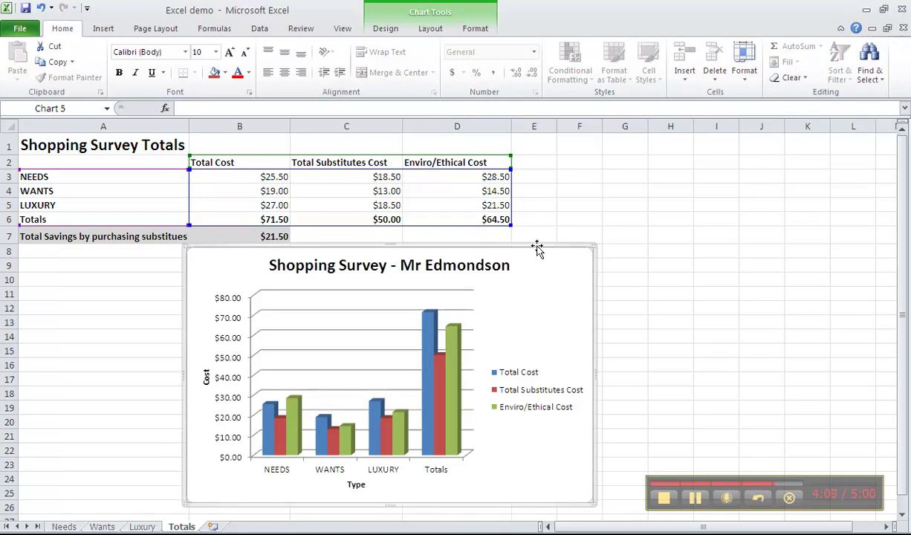
pyautogui.moveTo(594, 248); pyautogui.dragTo(443, 264)
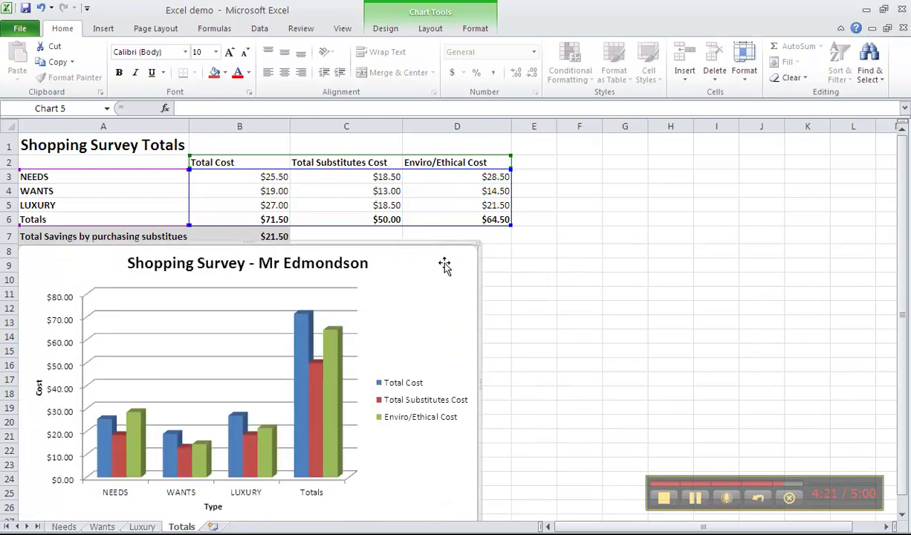
pyautogui.click(660, 290)
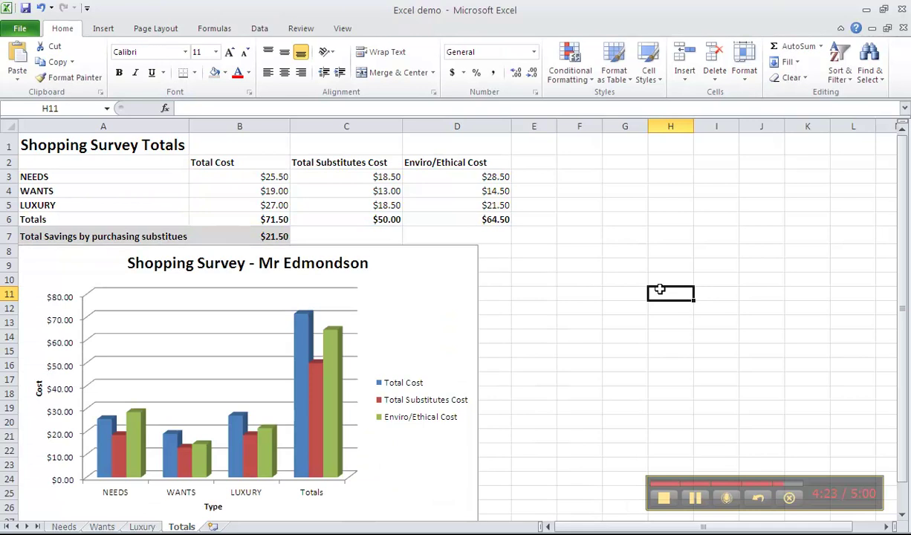